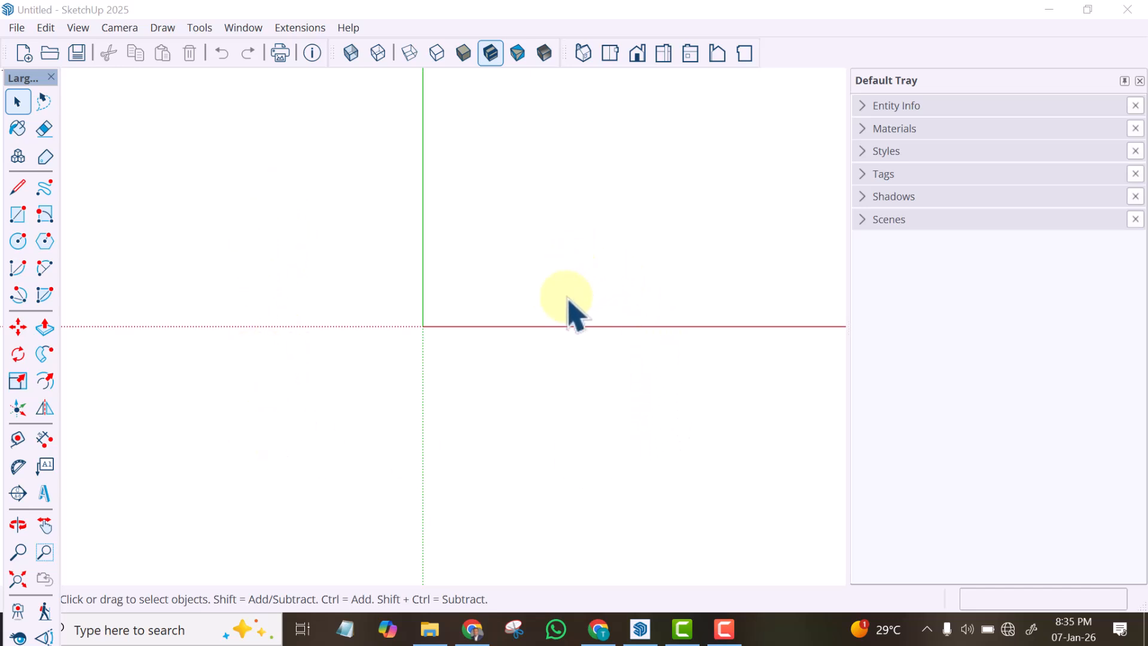
- In top view, draw a 6000 mm line along the red axis and a 3000 mm line along the green axis from its end
left_click(607, 55)
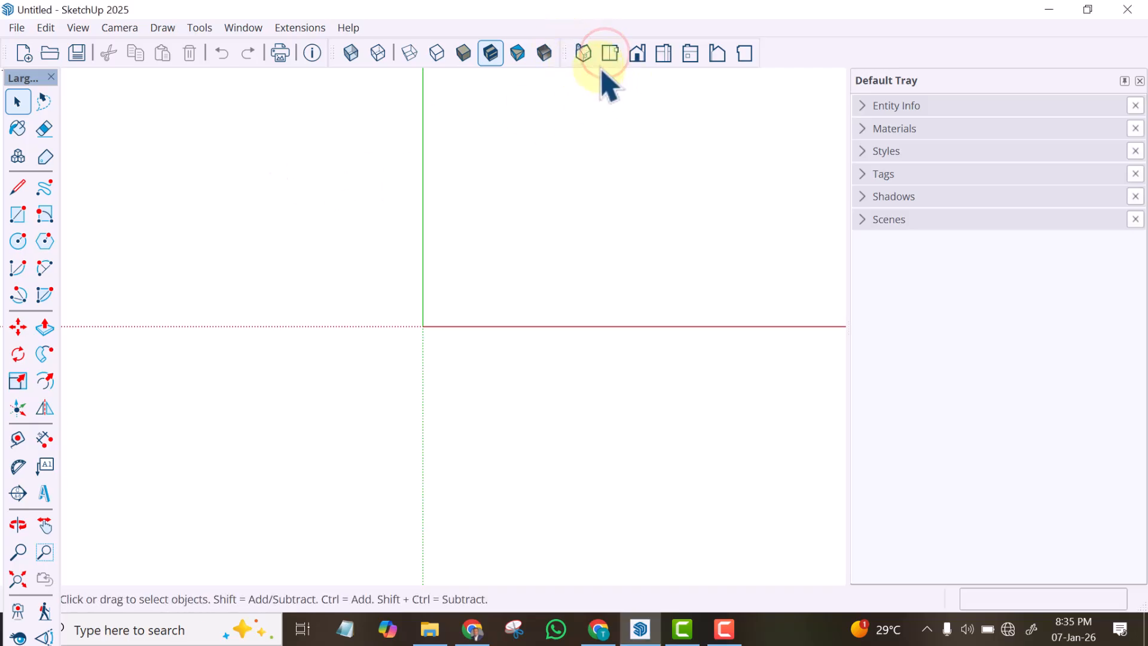
left_click(18, 188)
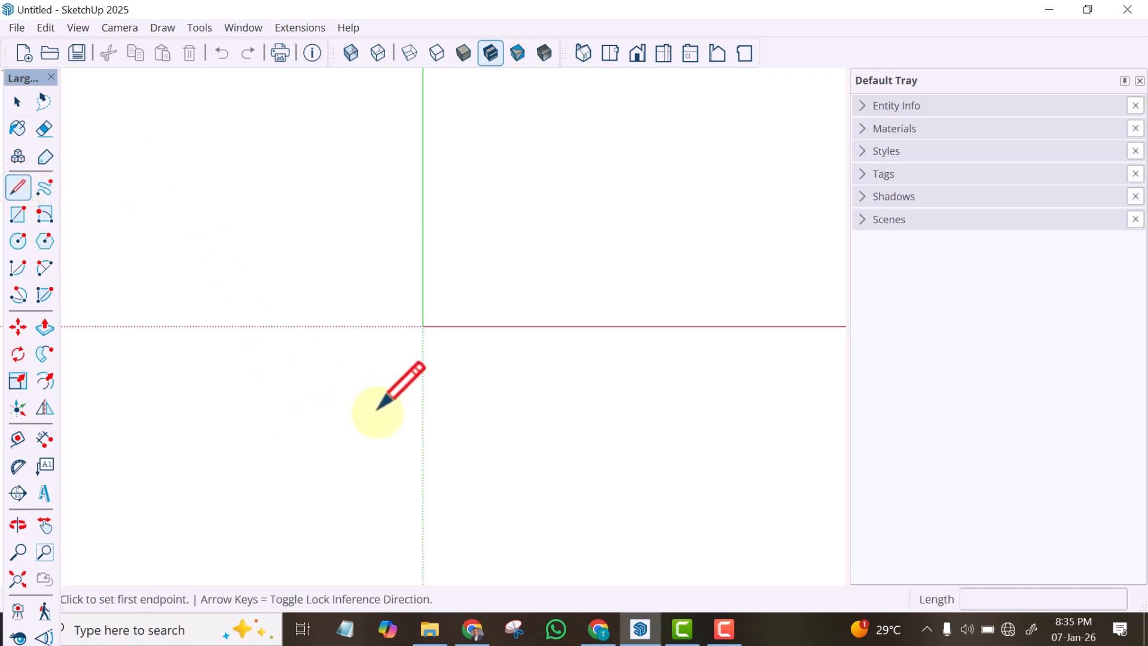
left_click(374, 367)
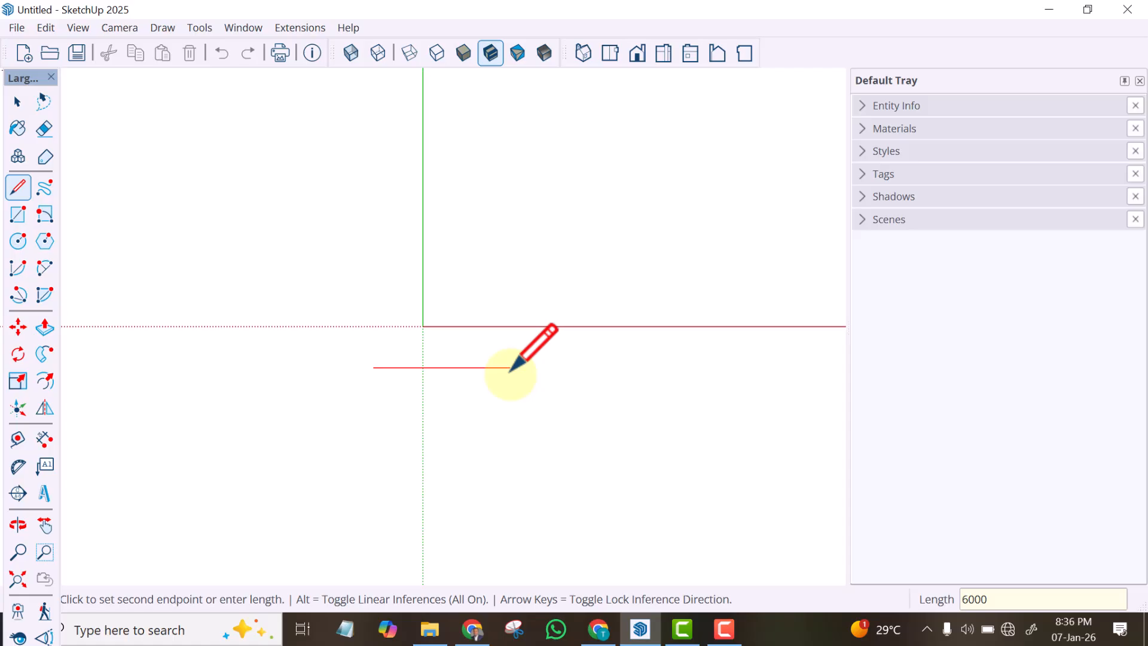
key("Return")
scroll(426, 335, "up", 5)
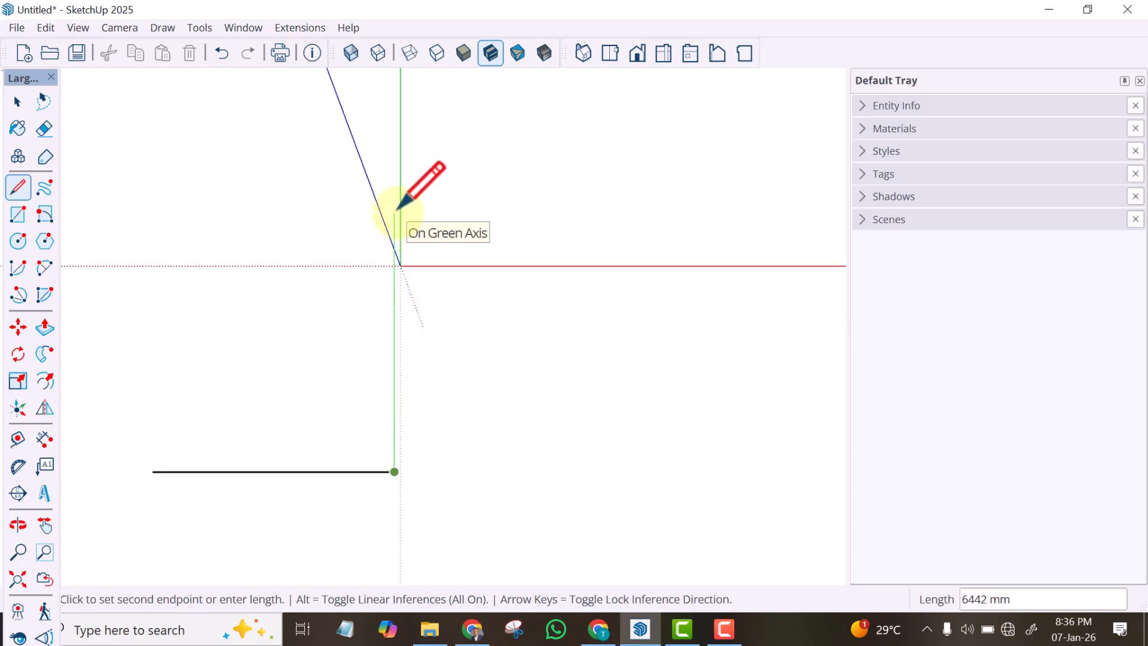
type("3000")
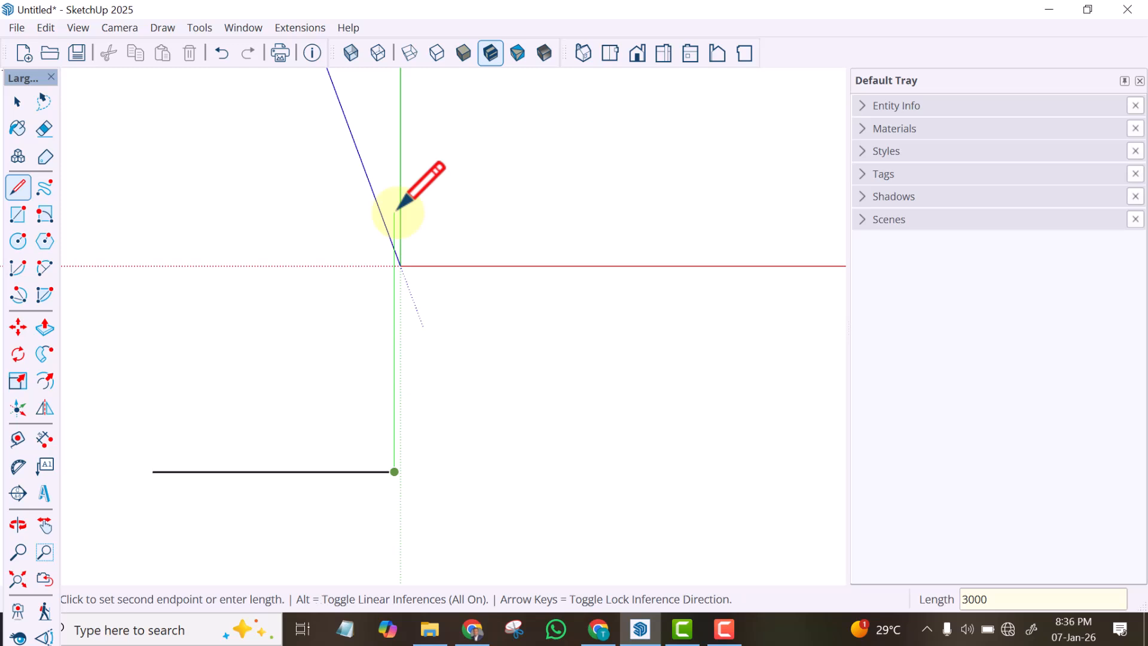
key("Return")
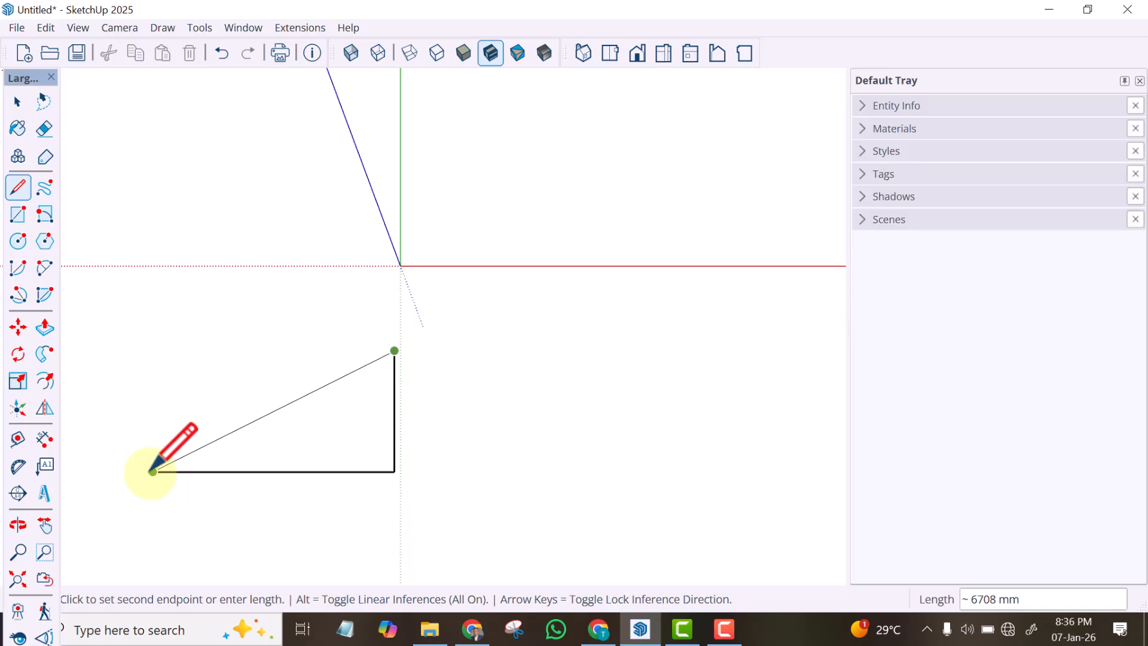
- Complete the rectangle by drawing its remaining 6000 mm and 3000 mm edges, undoing the diagonal closing line
left_click(153, 472)
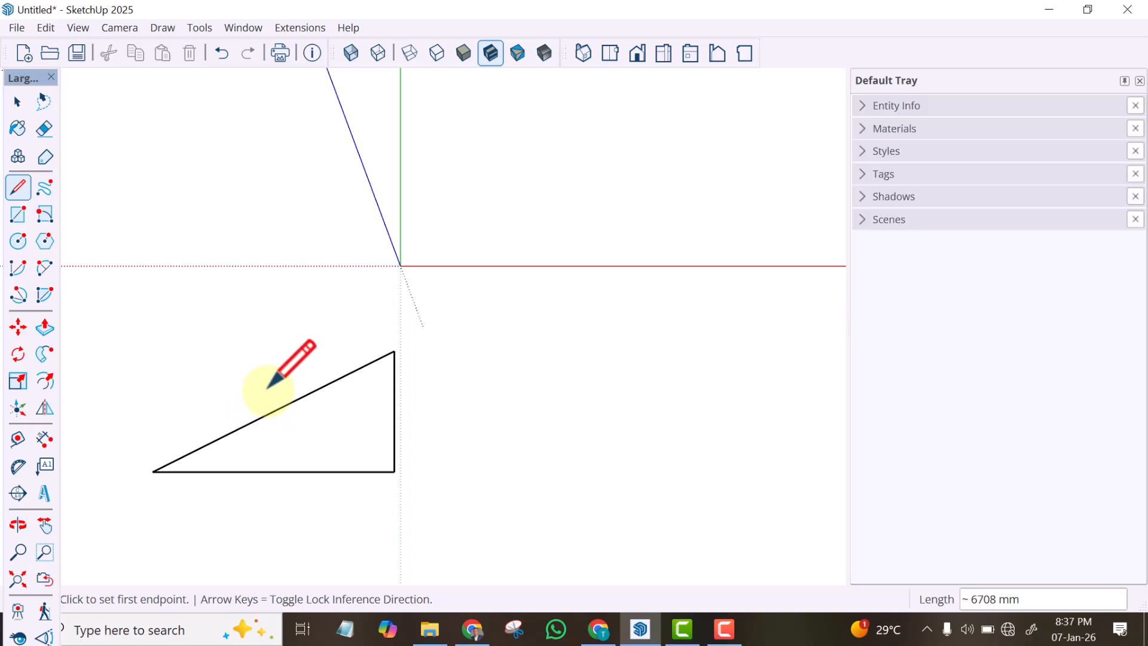
key("ctrl+z")
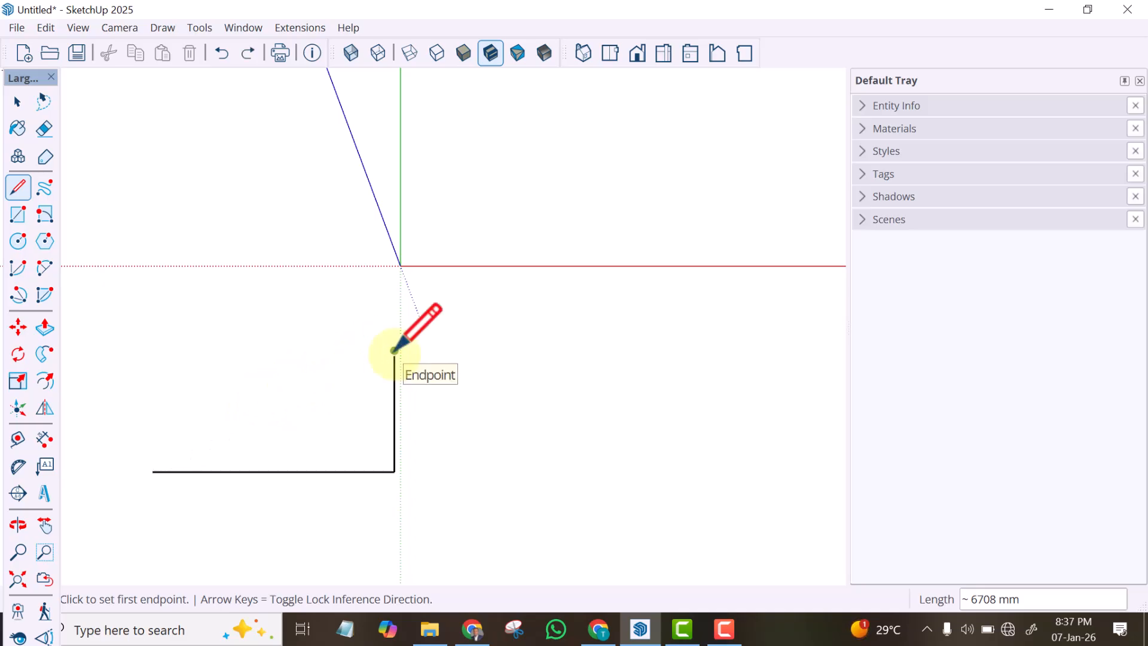
left_click(394, 351)
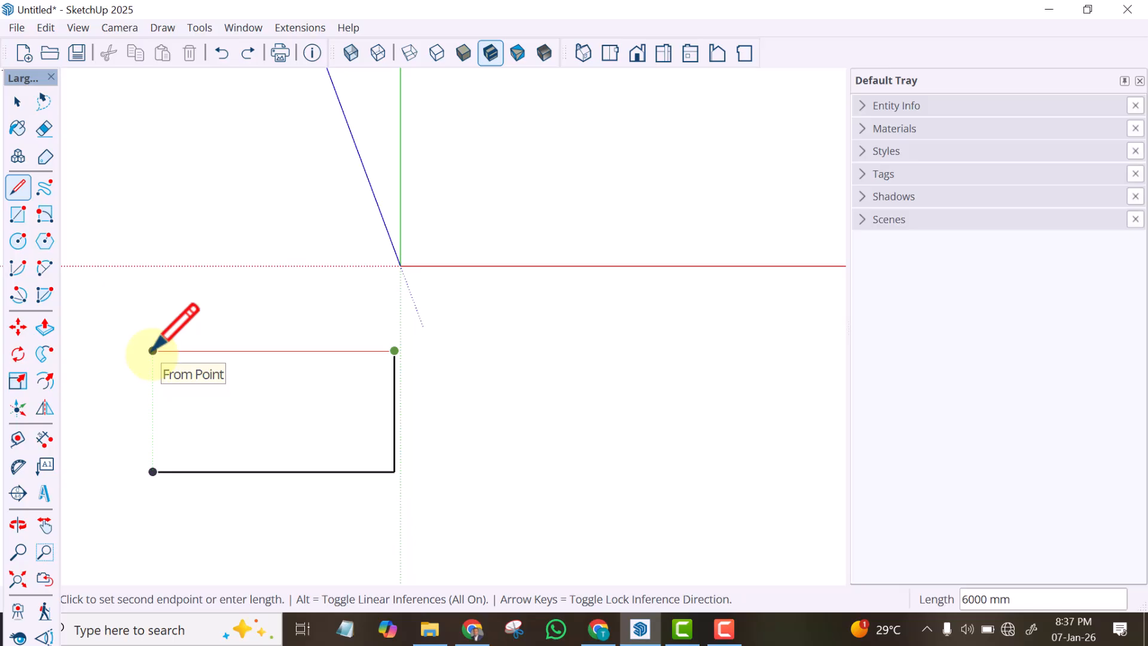
left_click(152, 352)
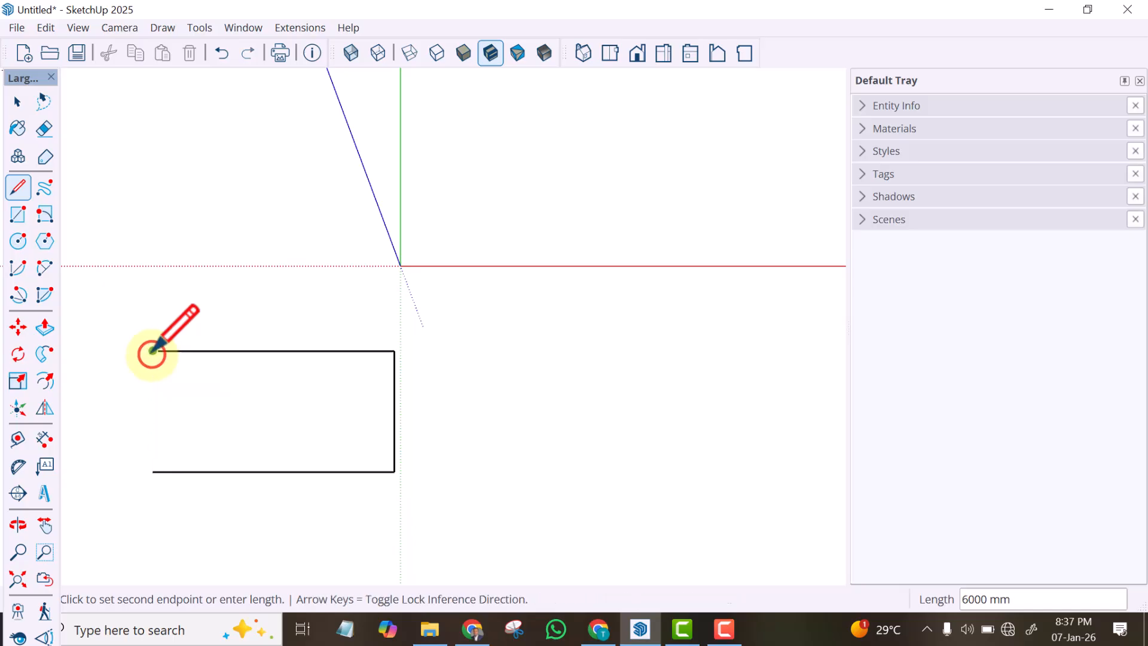
left_click(153, 472)
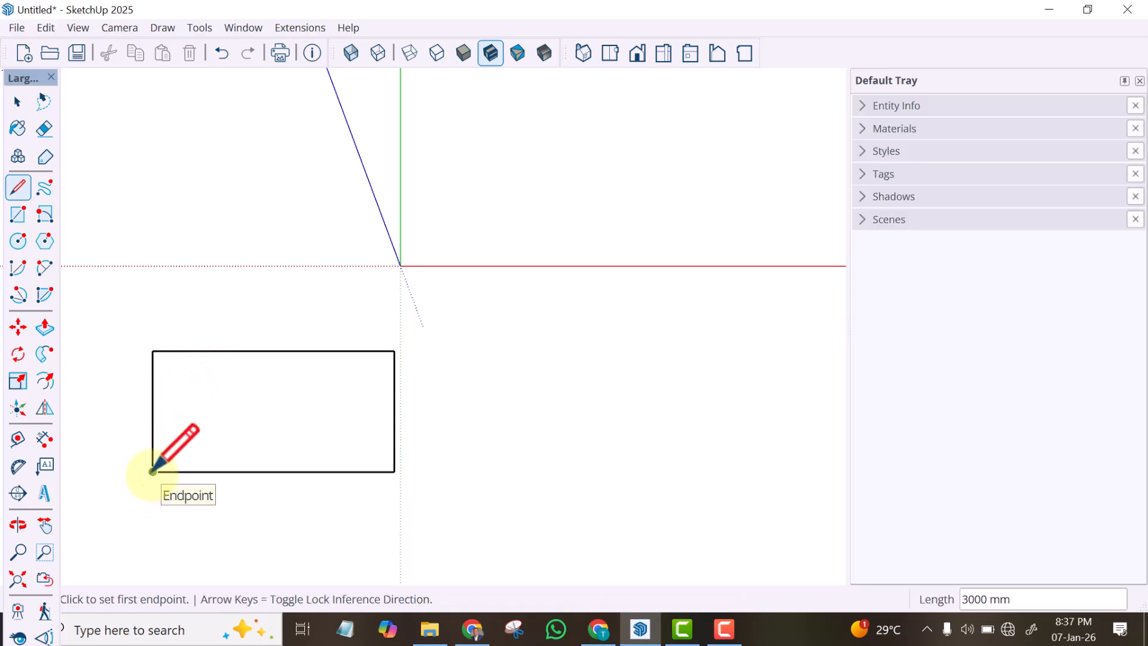
- Try deleting the rectangle's long edge nearest the red axis
left_click(18, 103)
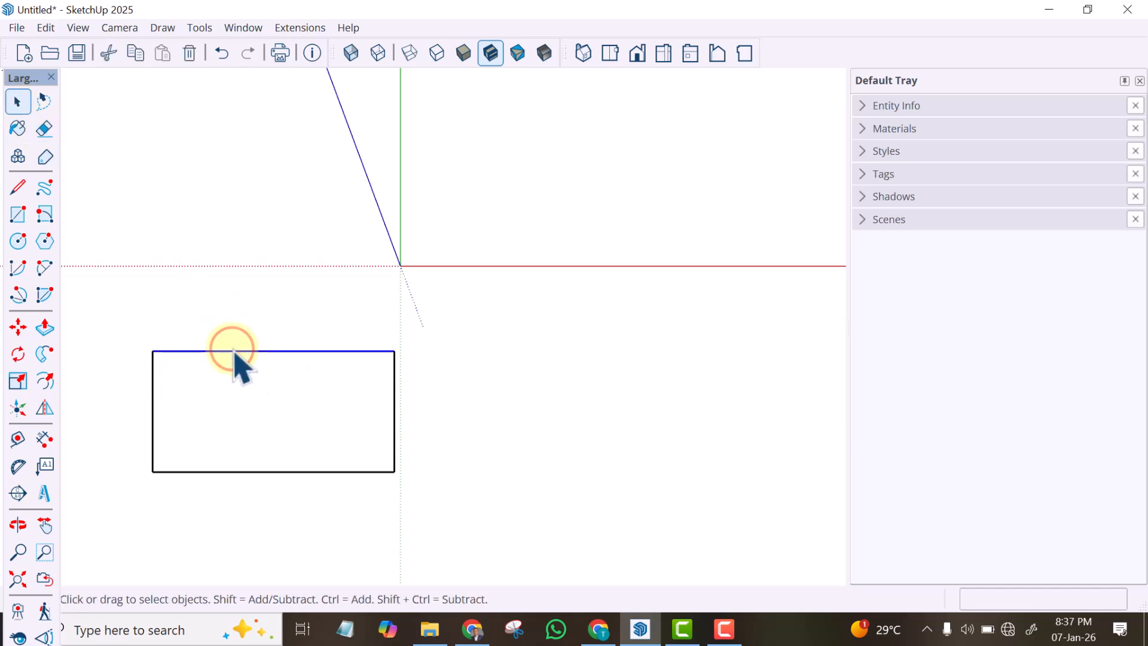
key("Delete")
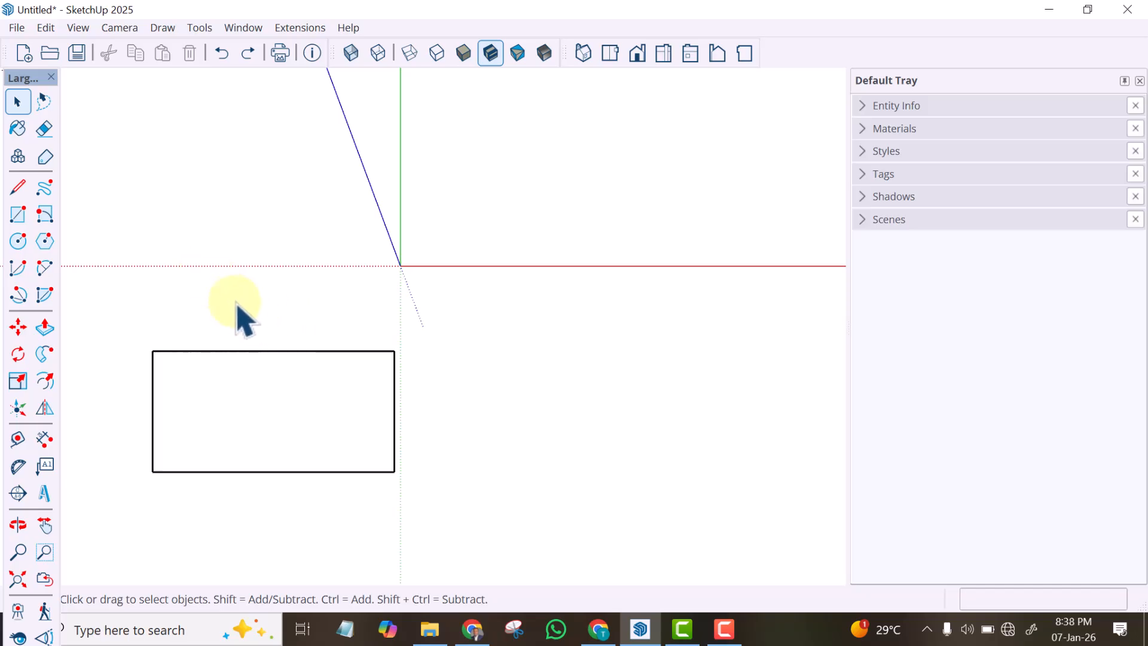
- Examine the rectangular face and its corners in isometric view
left_click(584, 58)
scroll(461, 329, "up", 4)
scroll(518, 383, "up", 2)
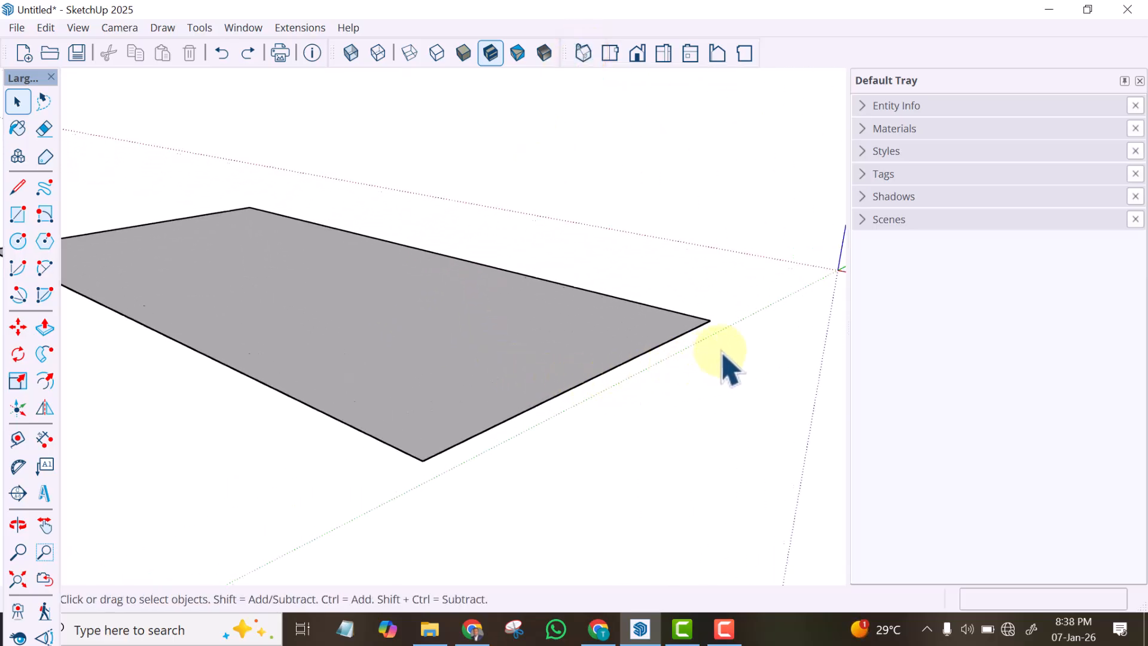
scroll(723, 366, "down", 1)
scroll(86, 269, "up", 2)
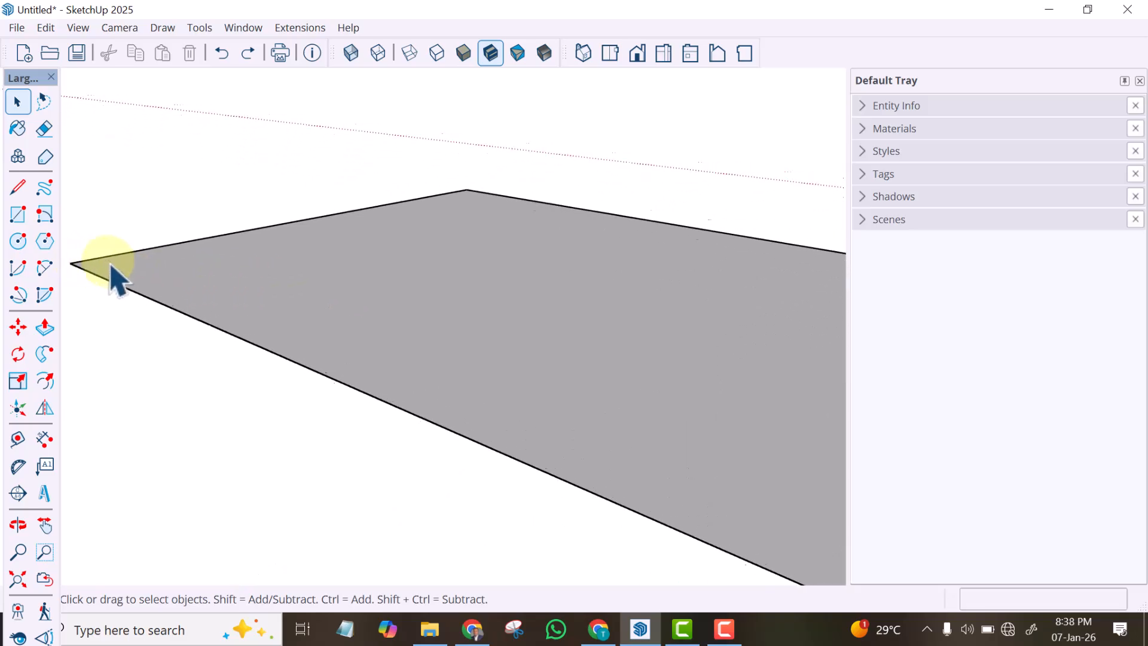
scroll(221, 281, "down", 3)
scroll(569, 393, "up", 2)
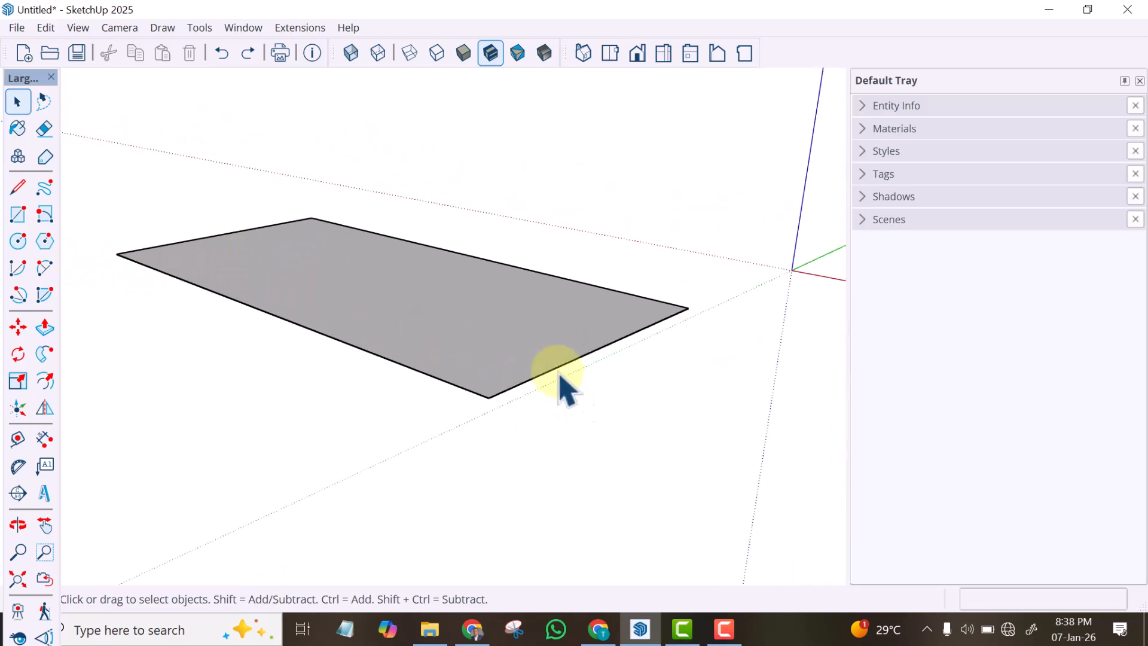
scroll(526, 380, "up", 3)
scroll(579, 424, "down", 1)
scroll(563, 413, "down", 2)
scroll(508, 377, "down", 1)
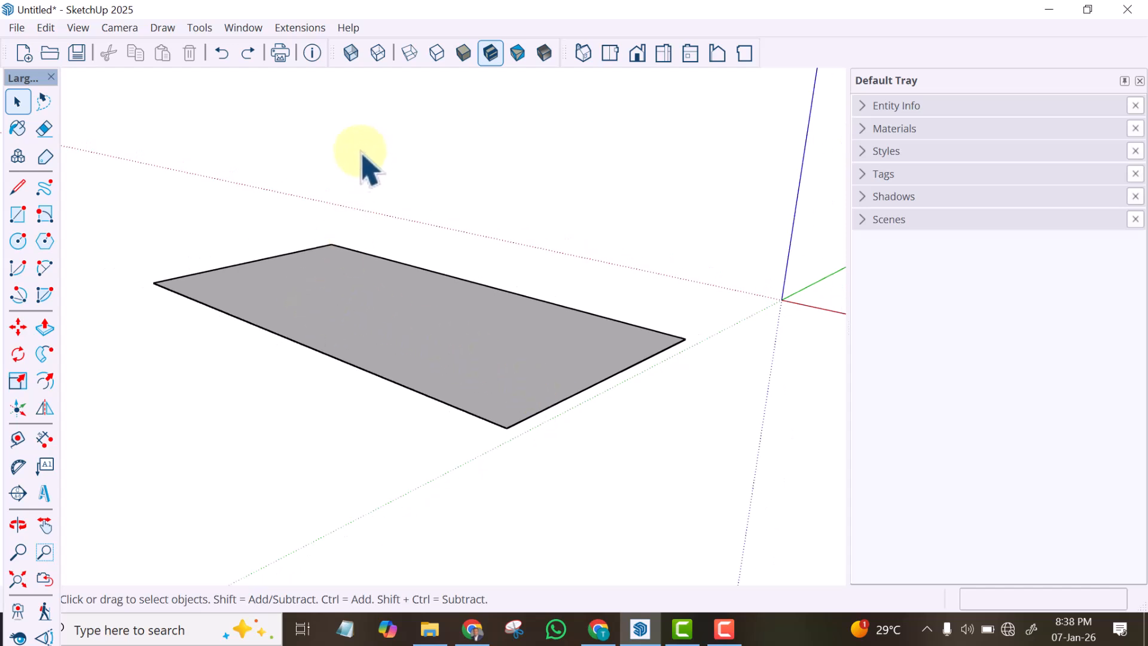
- Extrude the rectangular face upward 1000 mm with Push/Pull
left_click(43, 328)
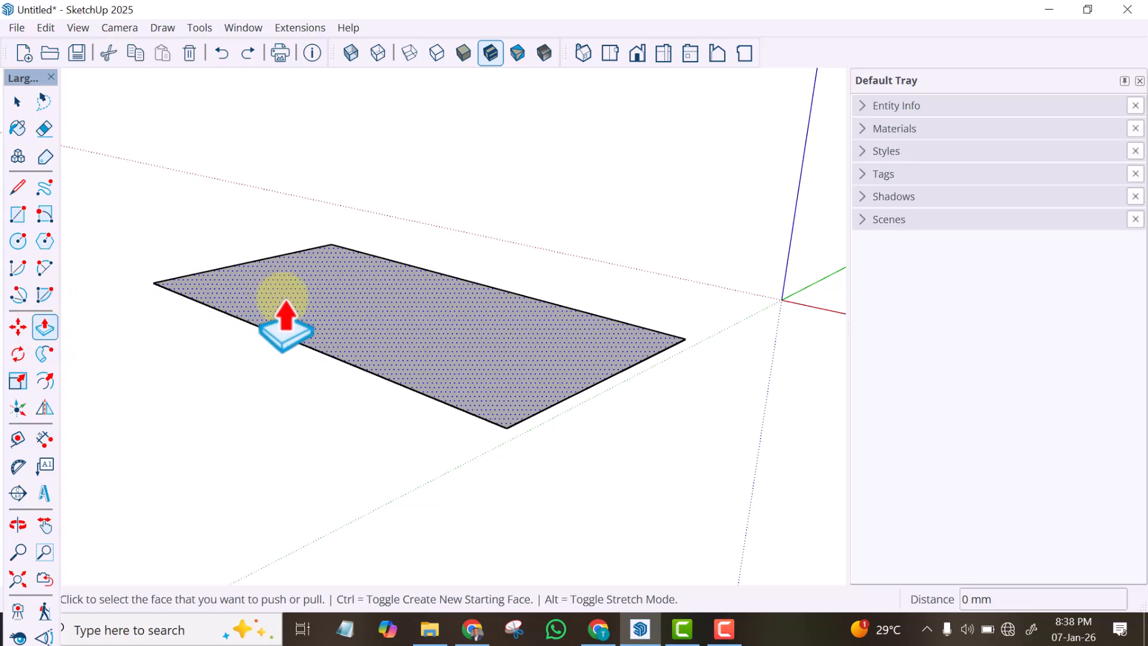
left_click(370, 293)
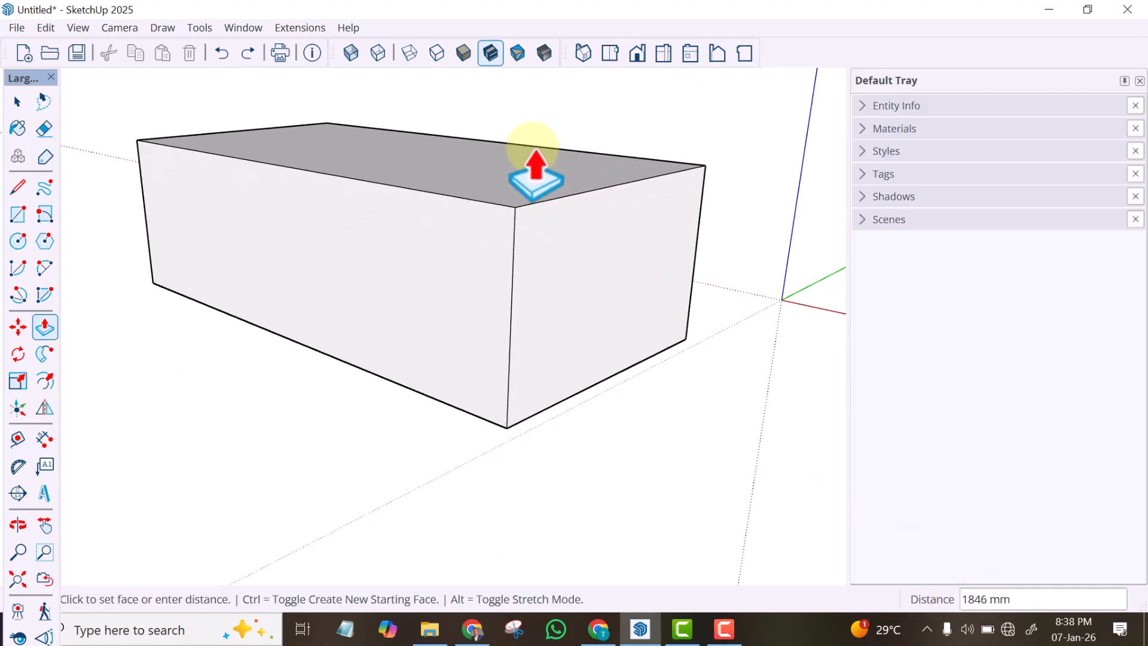
left_click_drag(536, 254, 531, 171)
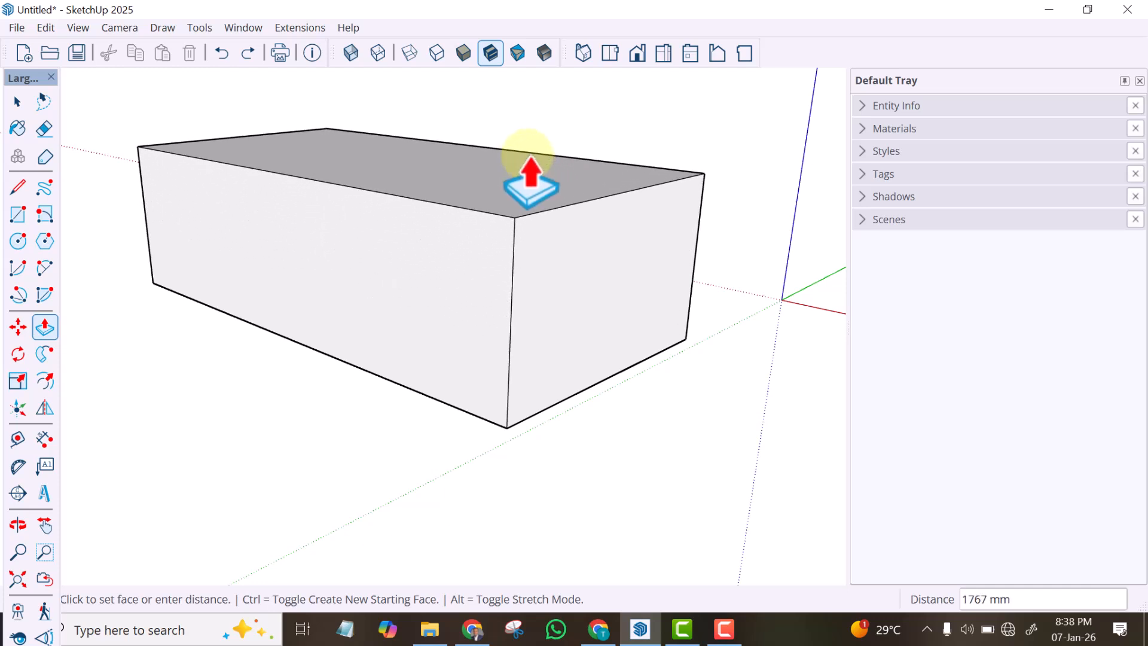
type("1000")
key("Return")
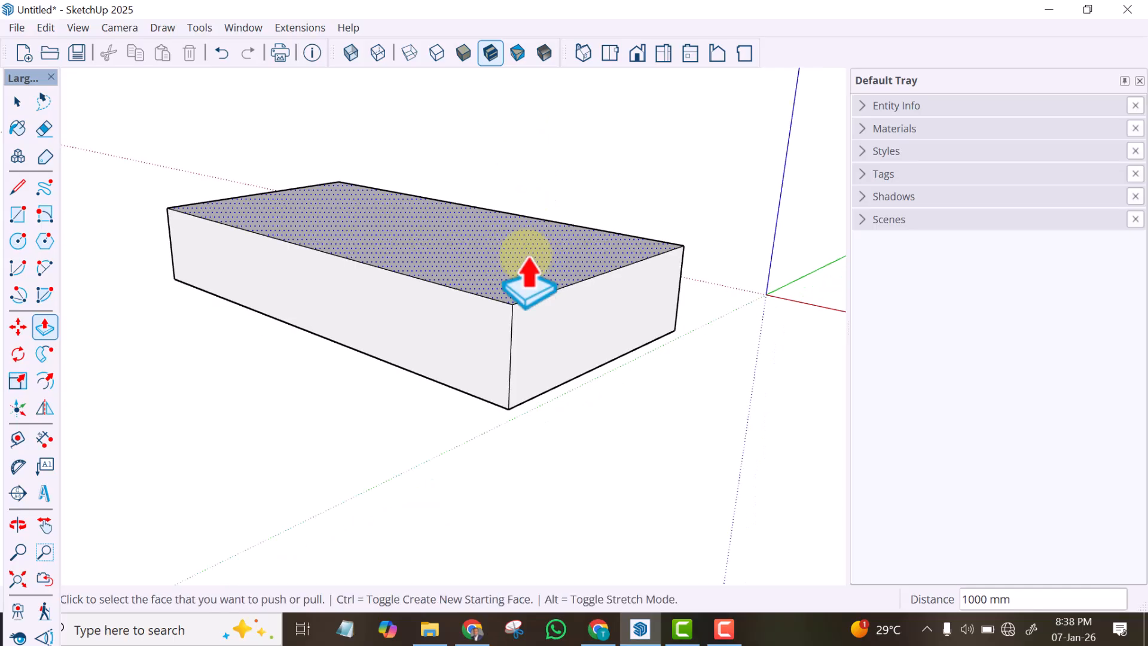
- In top view, draw an inner rectangle about 4675 mm by 1649 mm on the box's top face
scroll(392, 277, "up", 2)
scroll(392, 276, "down", 3)
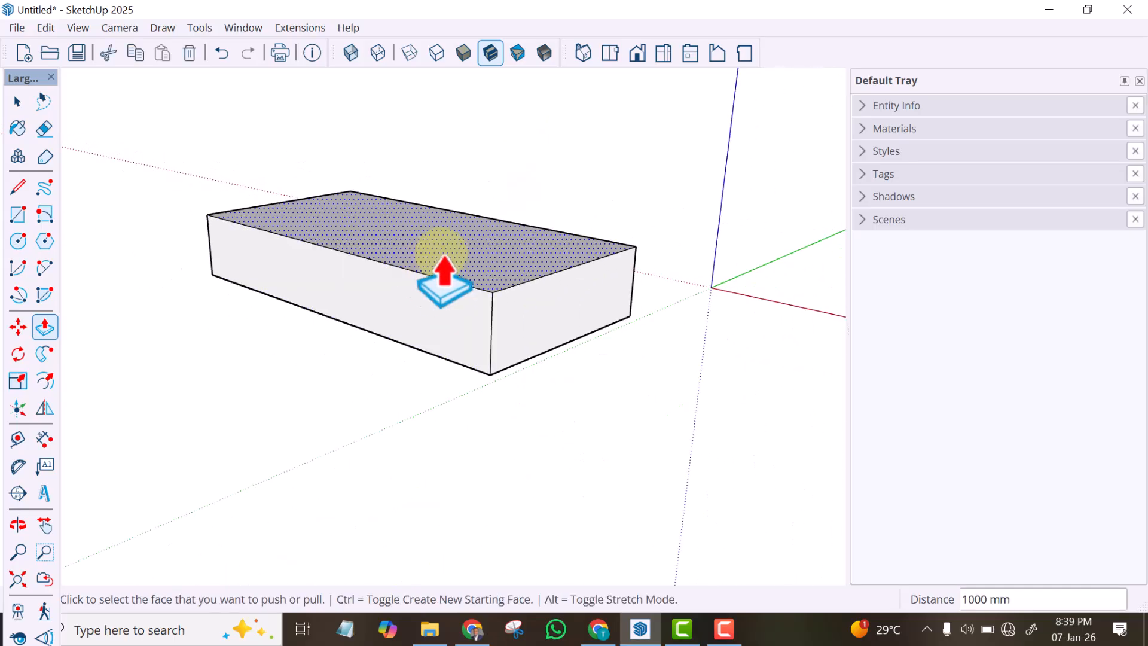
left_click(610, 53)
scroll(449, 317, "down", 3)
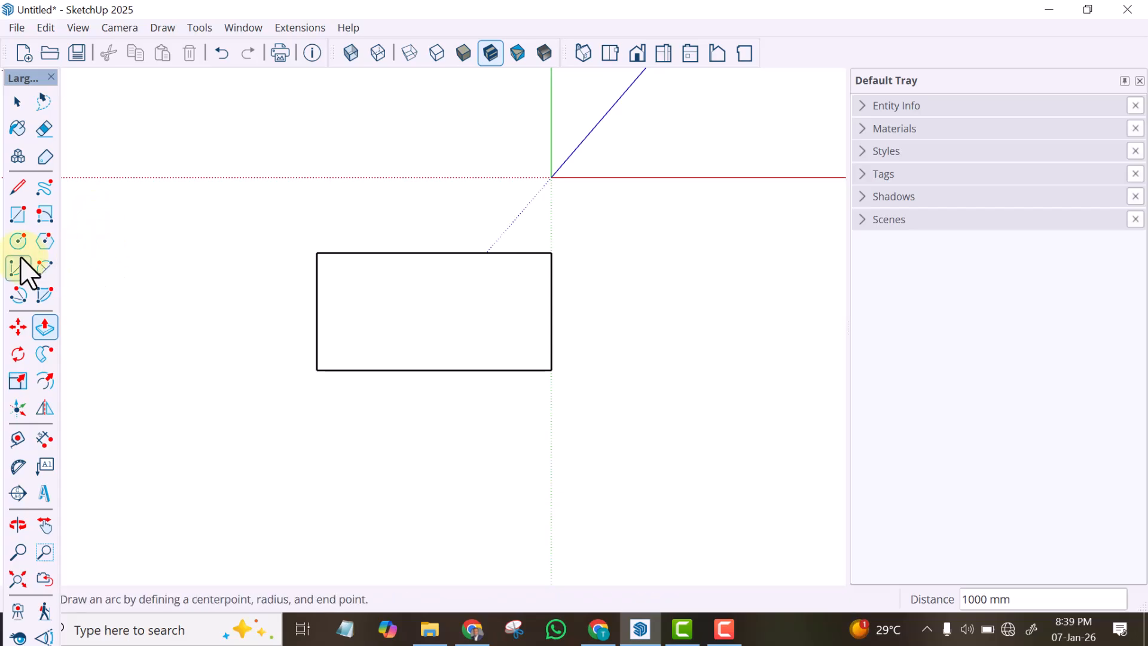
left_click(18, 214)
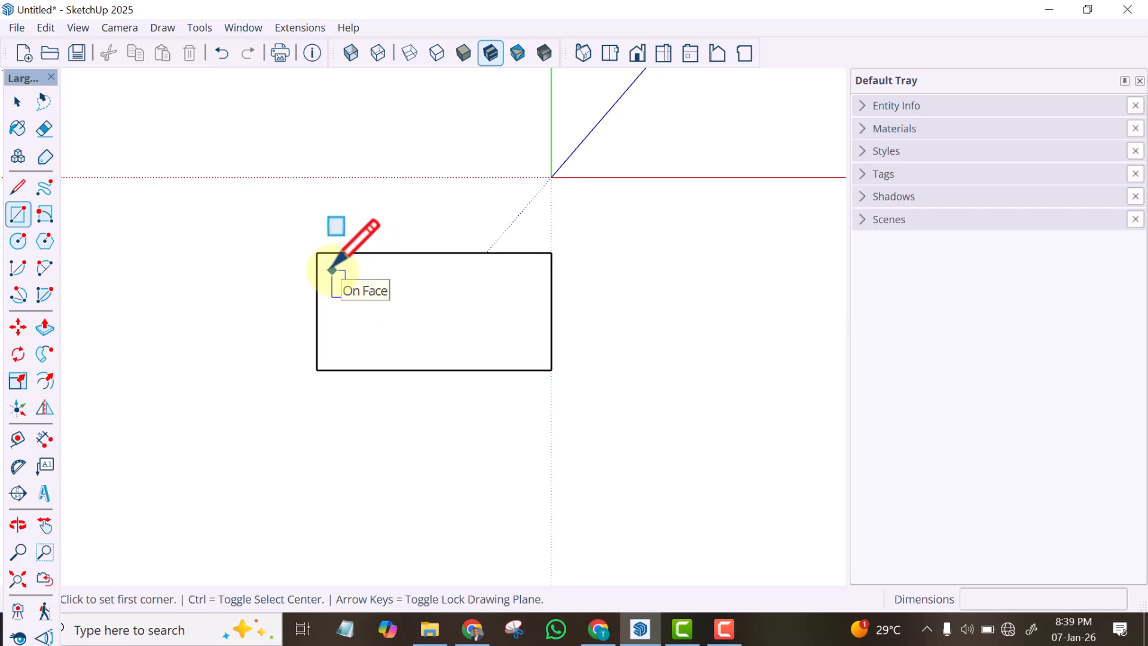
left_click(348, 281)
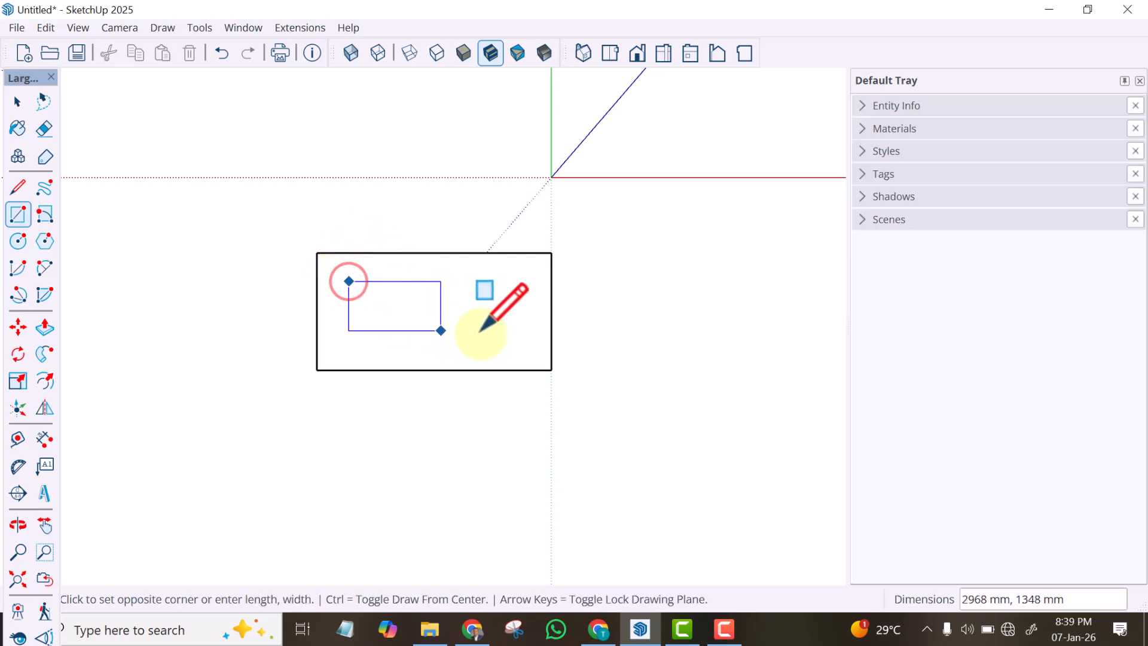
left_click(532, 346)
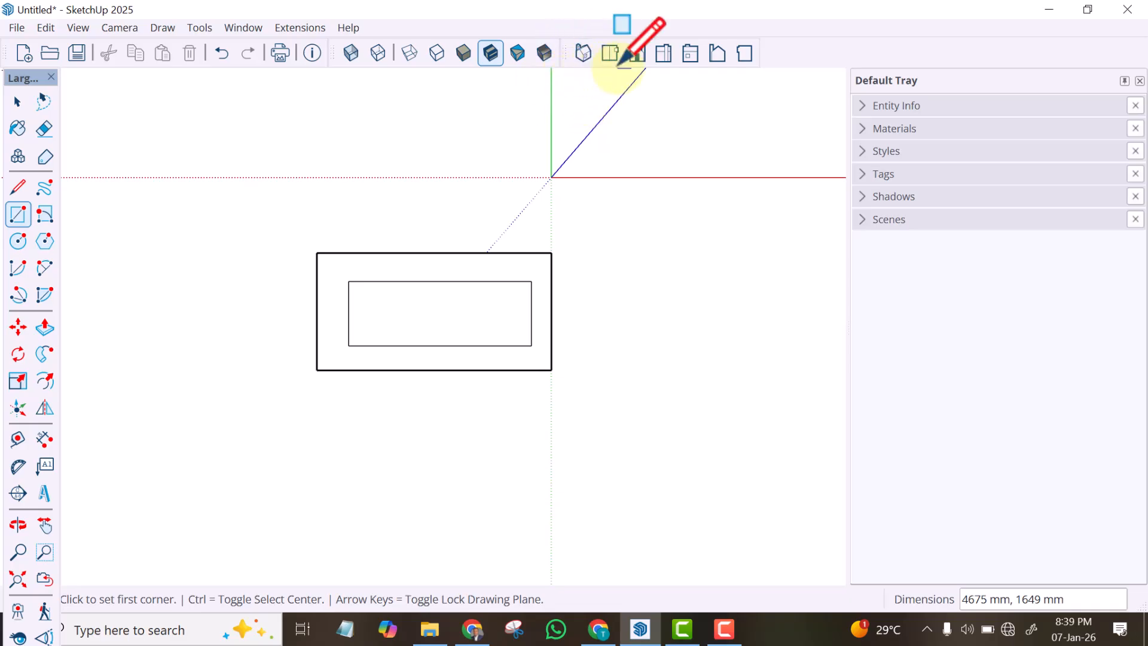
- In isometric view, extrude the inner rectangle on the box's top face upward 1500 mm with Push/Pull
left_click(585, 53)
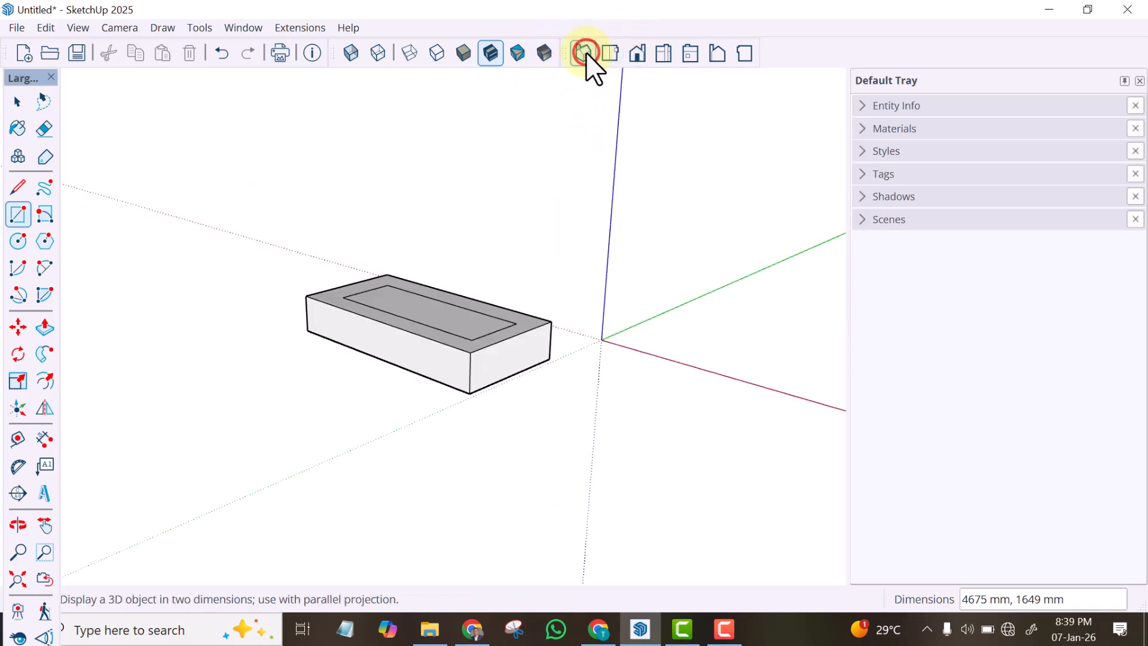
scroll(421, 323, "up", 3)
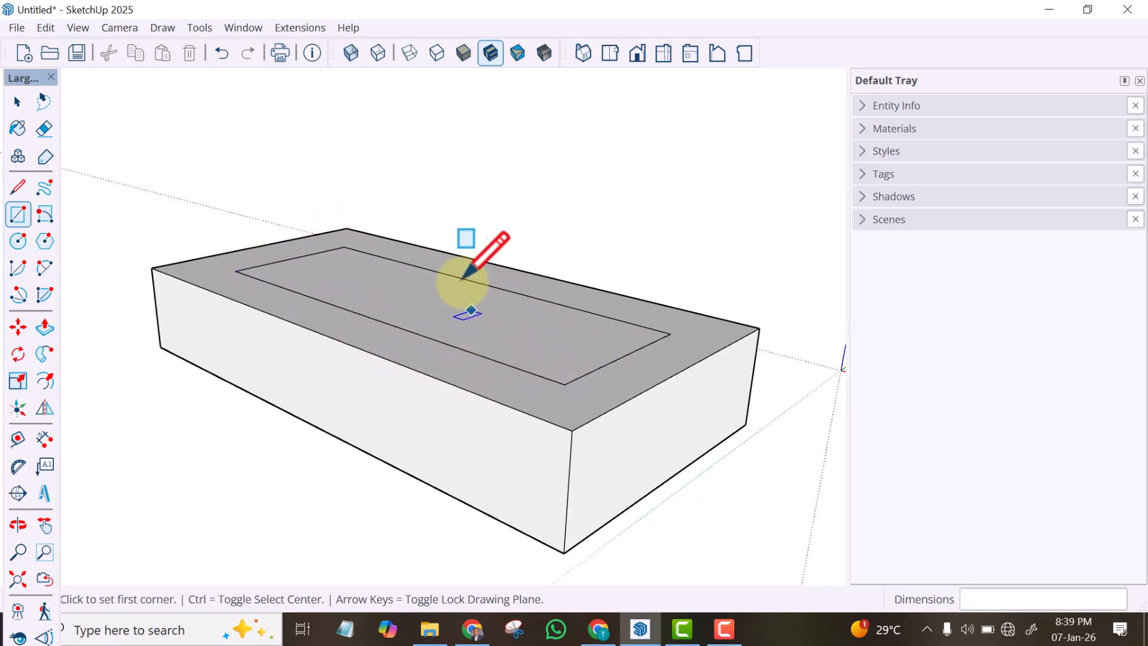
left_click(45, 325)
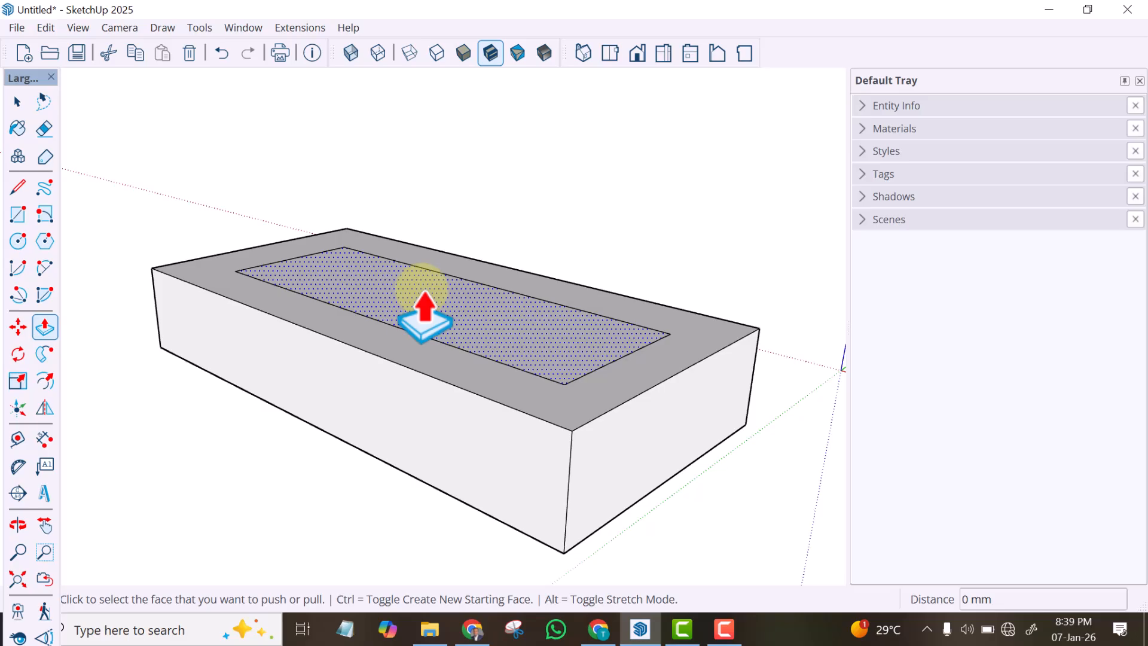
left_click(449, 297)
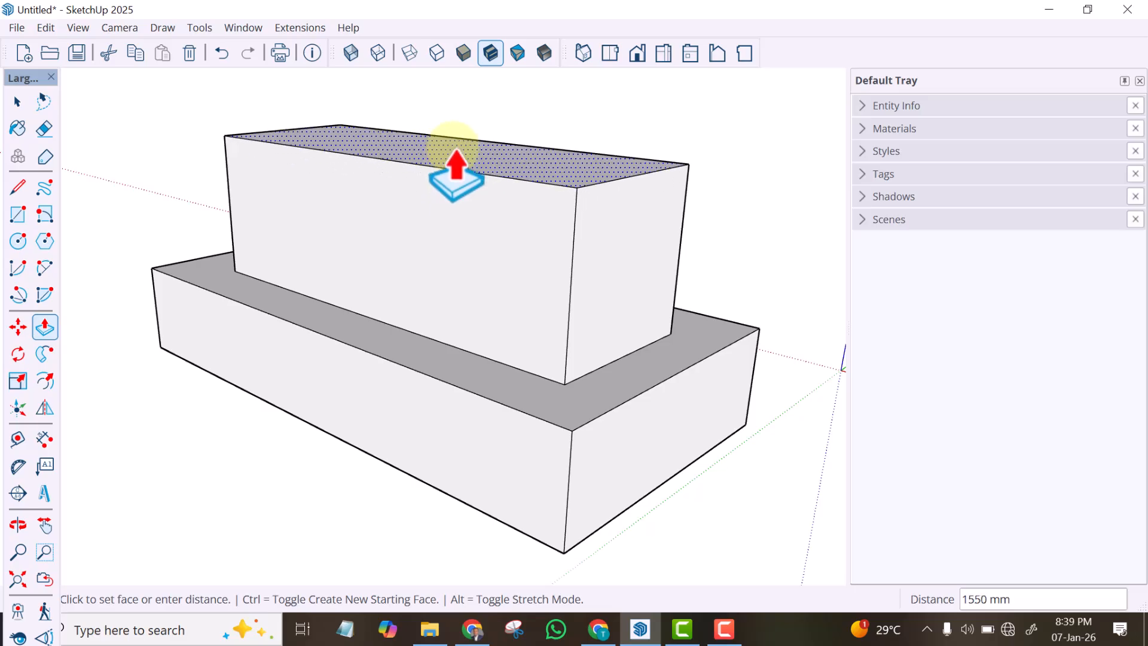
type("1500")
key("Return")
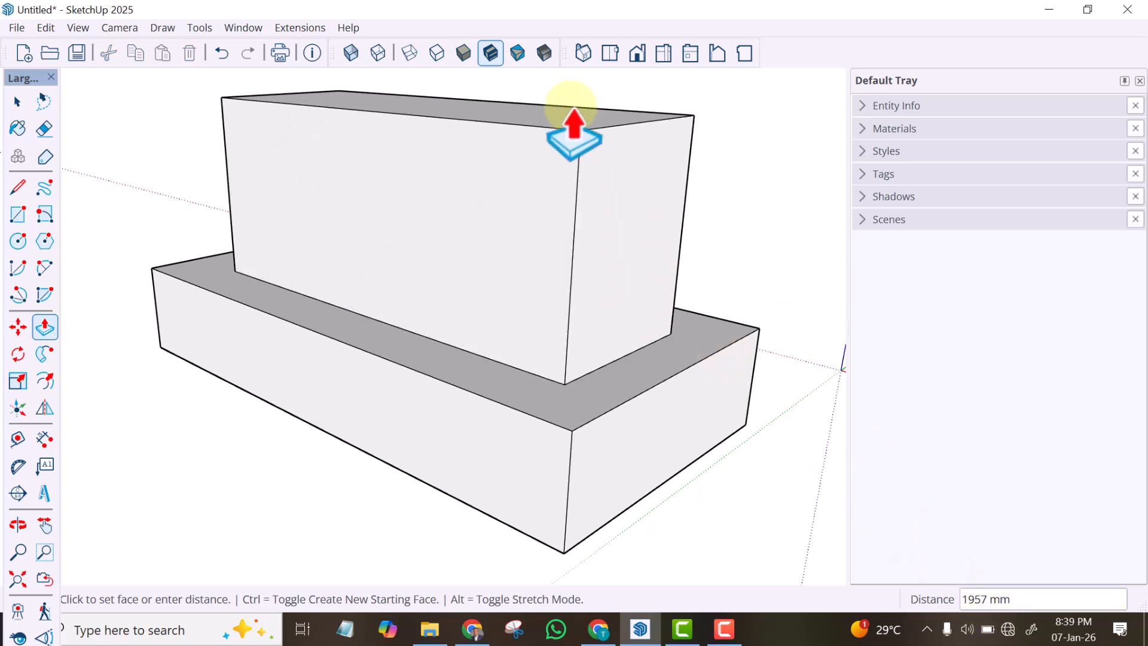
type("1500")
key("Return")
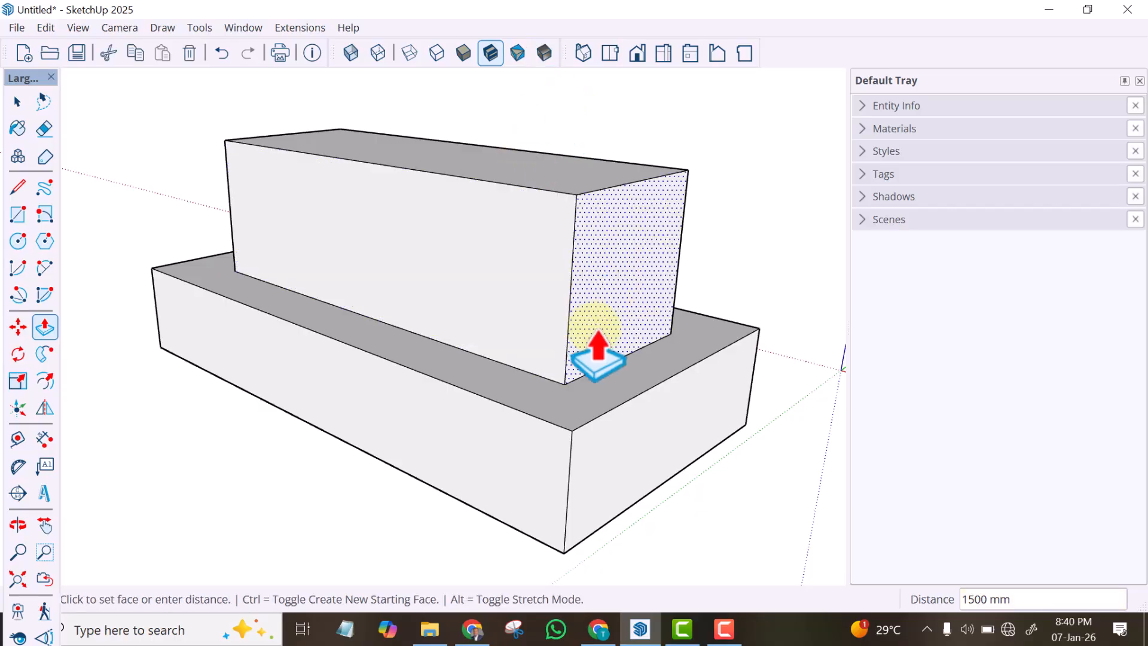
- Push/Pull the upper block's end face outward about 512 mm, flush with the lower box's end face
scroll(482, 365, "down", 3)
scroll(484, 331, "down", 1)
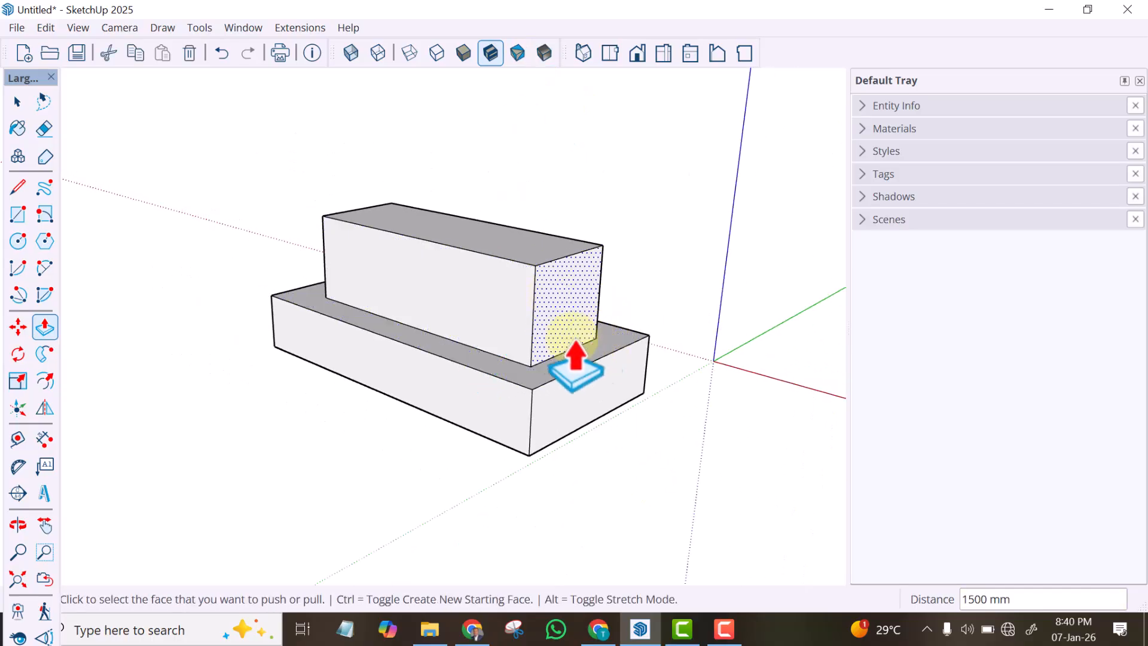
scroll(579, 326, "up", 3)
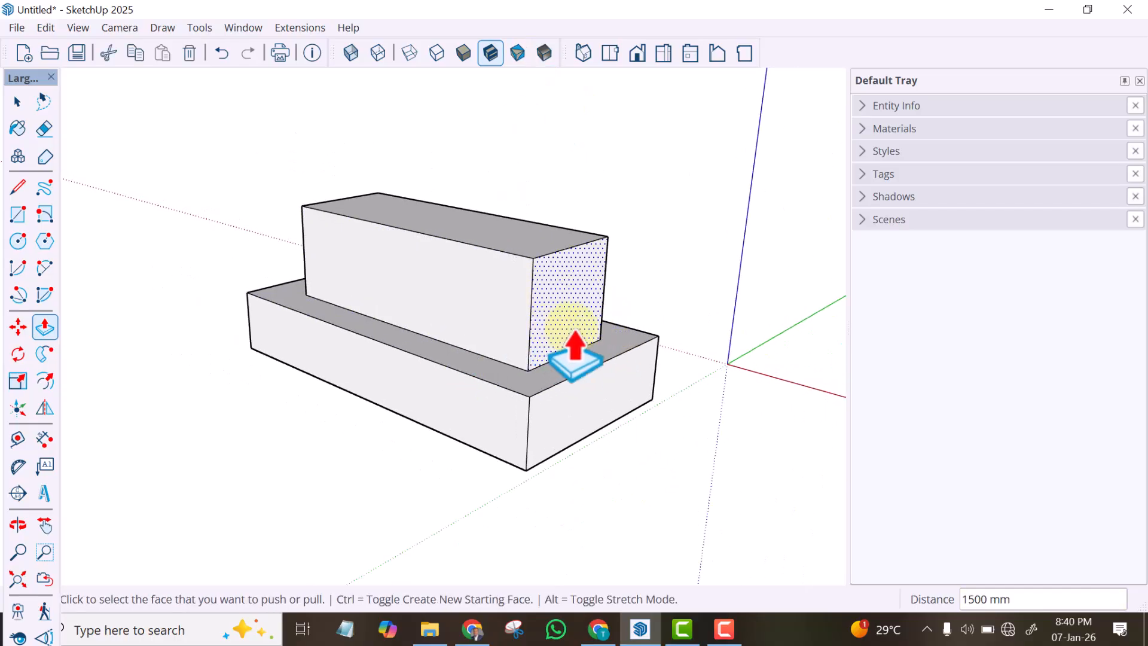
left_click(569, 267)
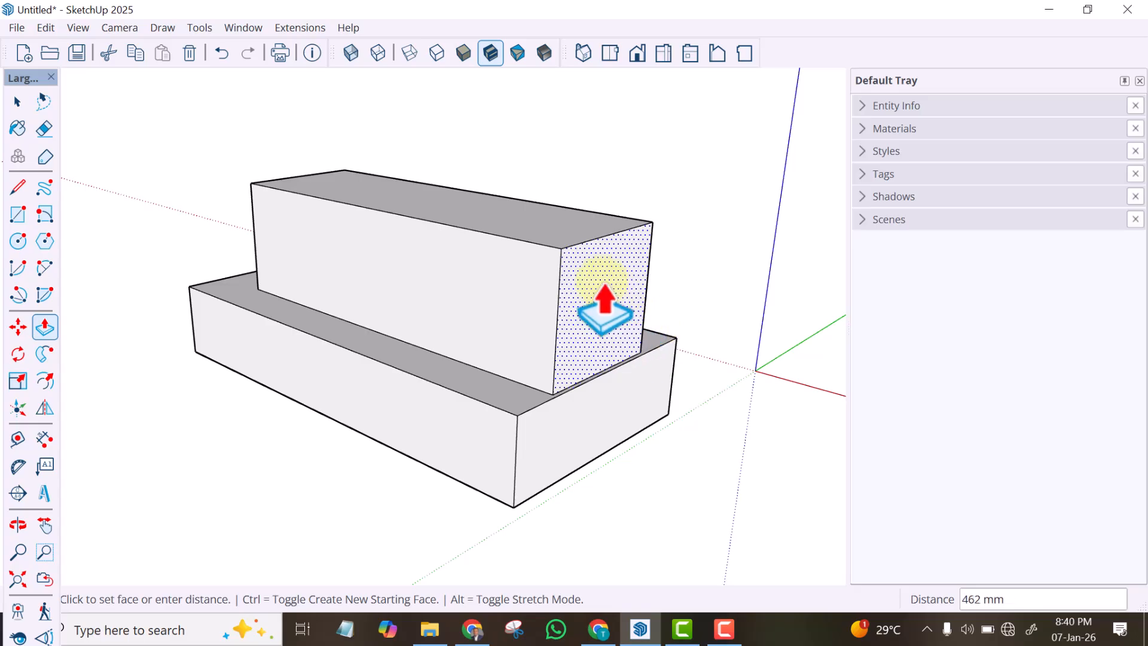
left_click(629, 316)
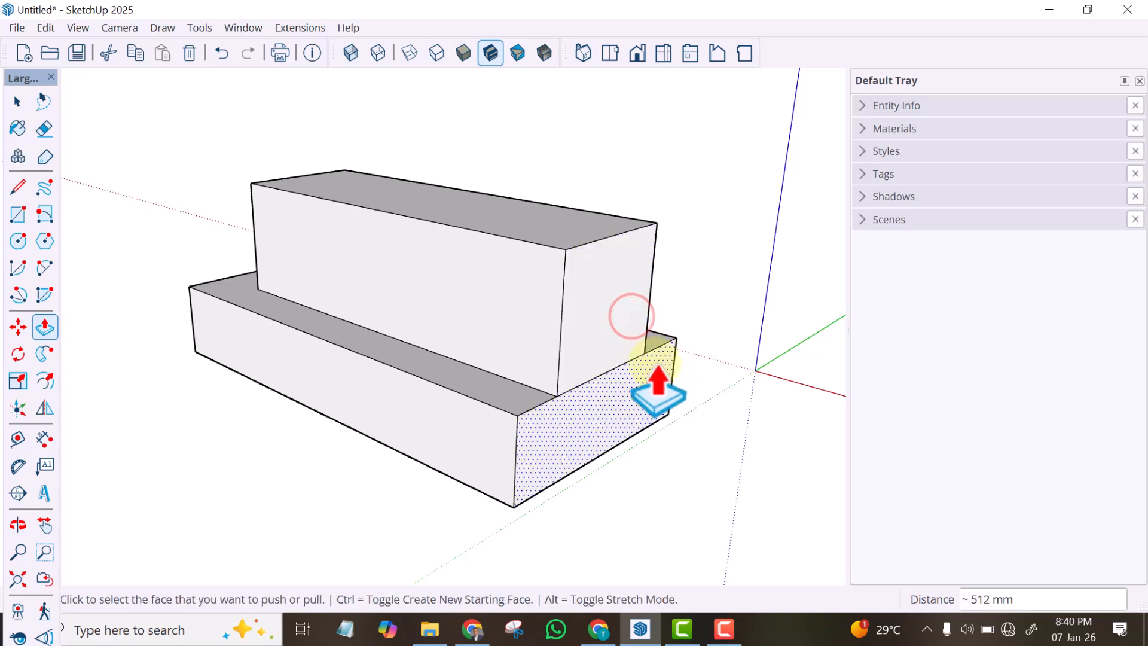
- Extend the upper block's same end face 1000 mm beyond the lower box with Push/Pull
left_click(610, 296)
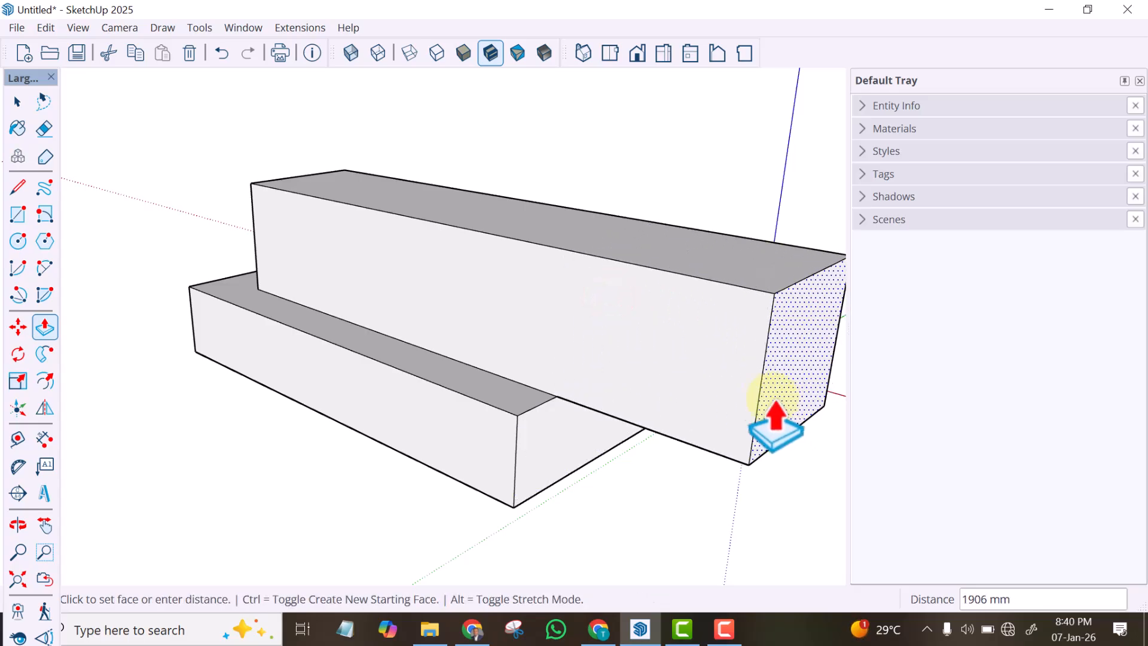
scroll(654, 321, "down", 2)
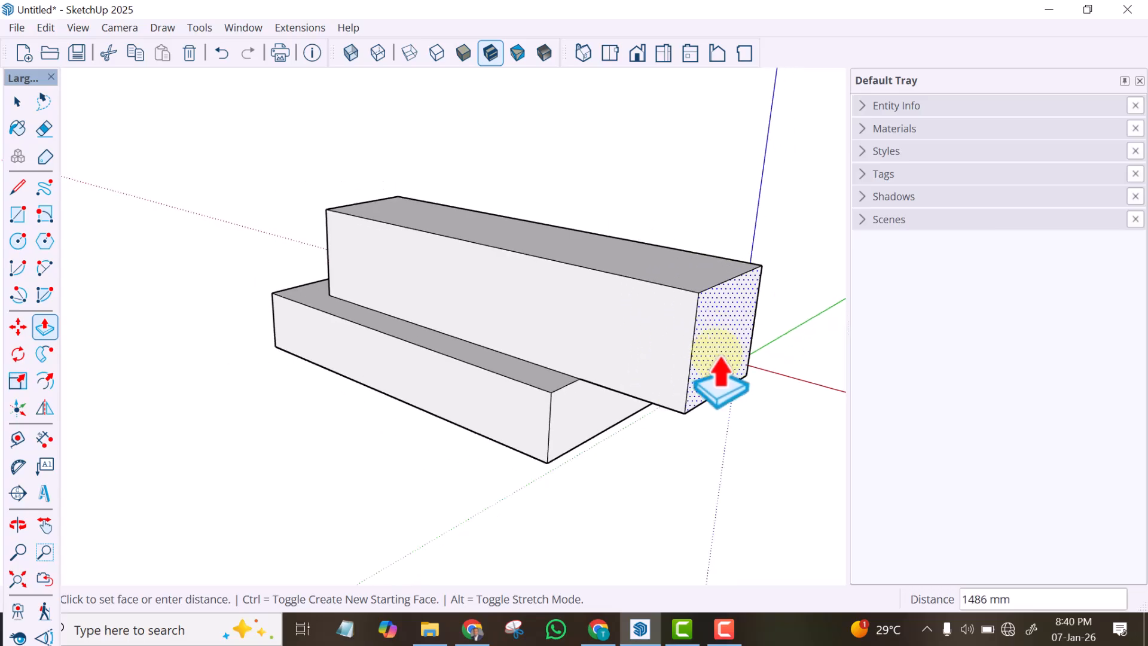
scroll(679, 341, "up", 2)
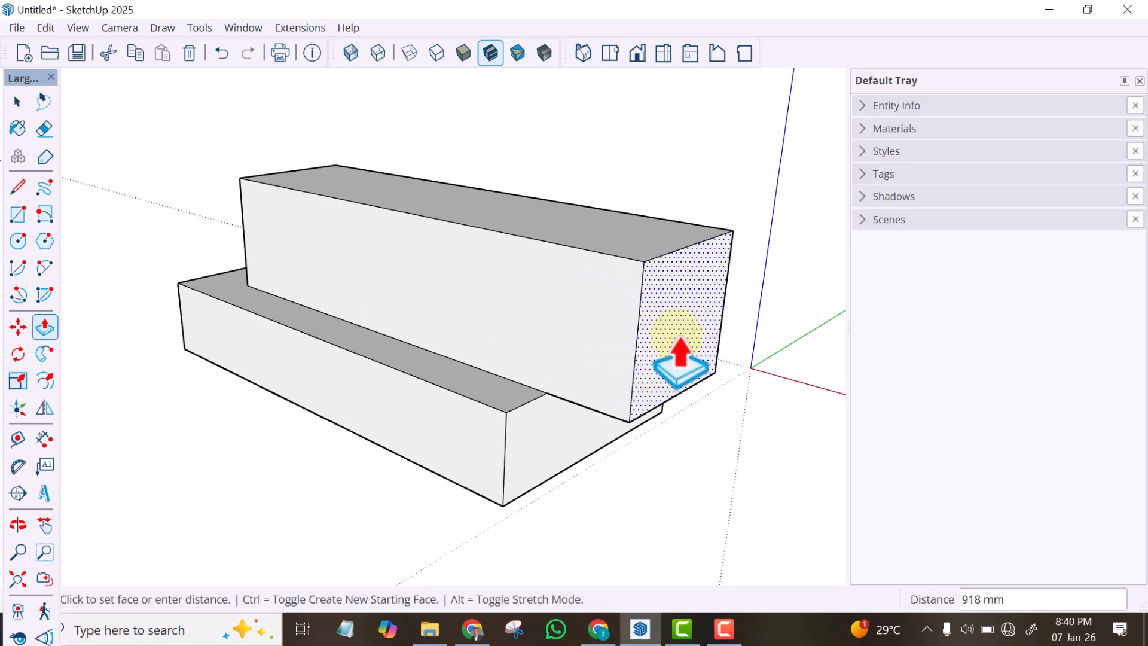
type("1000")
key("Return")
- Examine the overhanging upper block from an angle and in top view
scroll(305, 233, "down", 3)
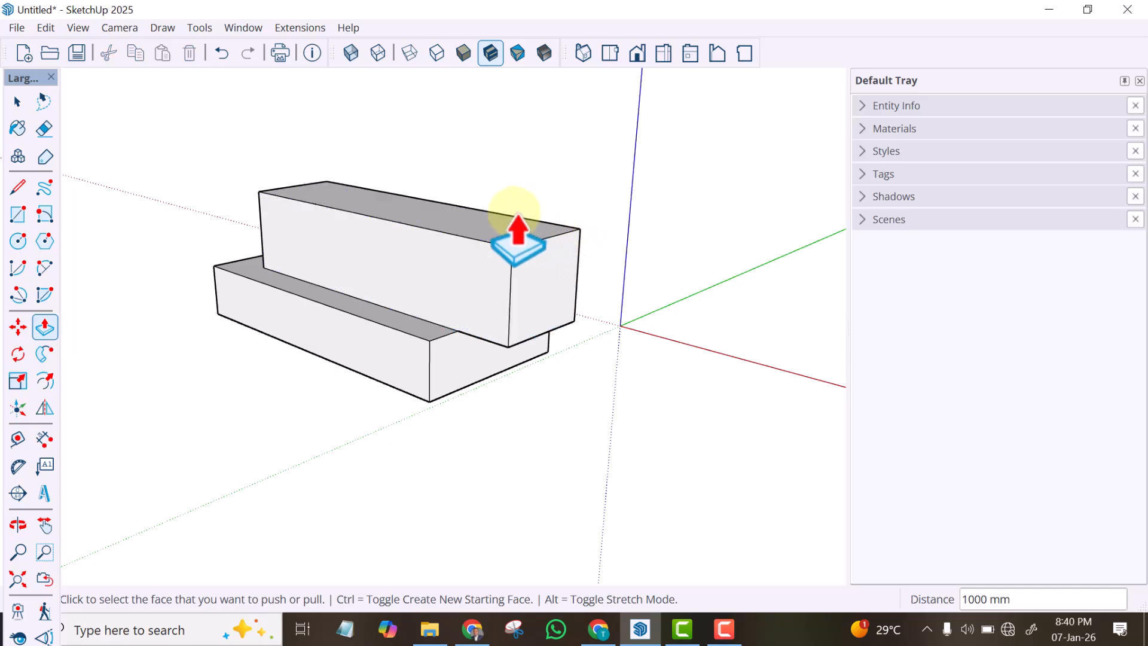
middle_click_drag(559, 205, 538, 296)
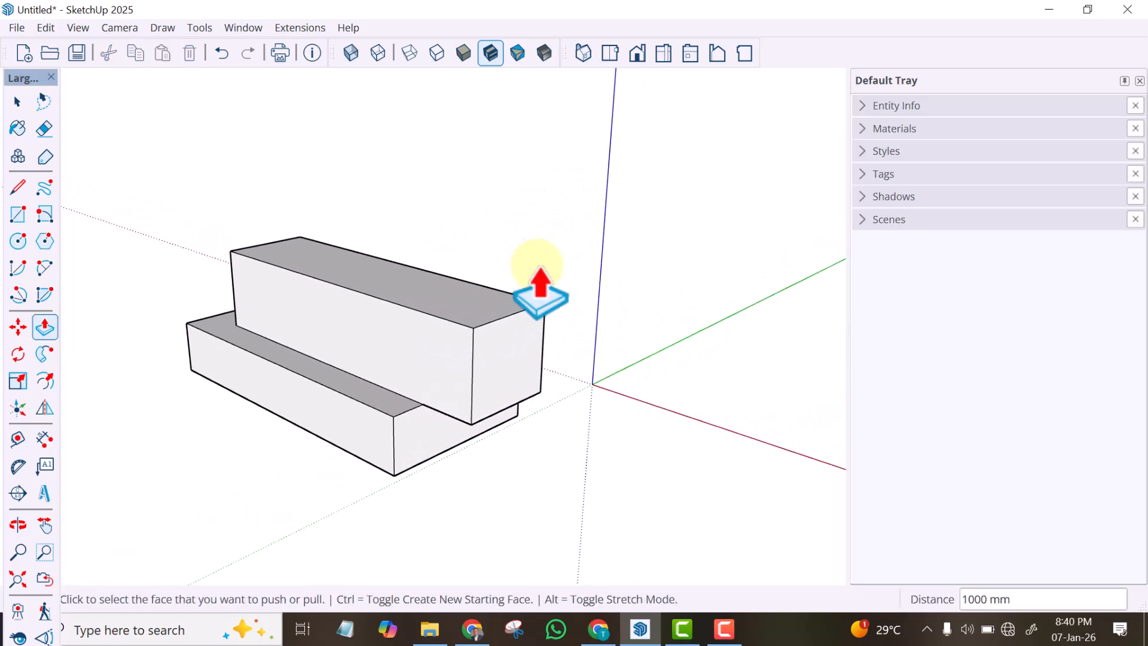
left_click(611, 52)
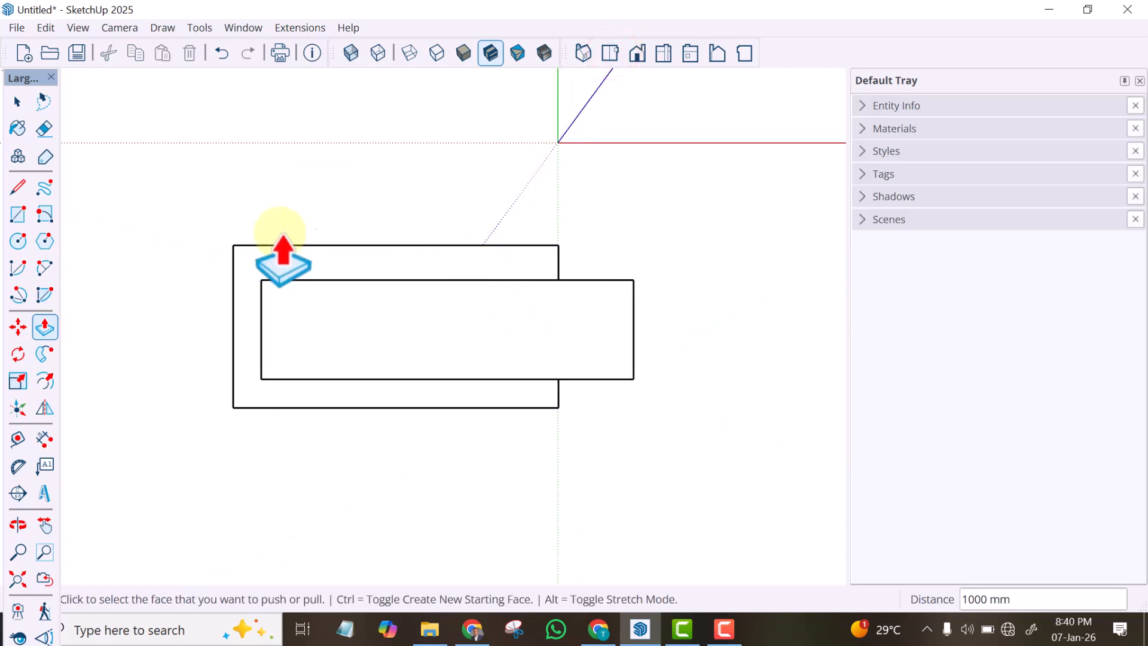